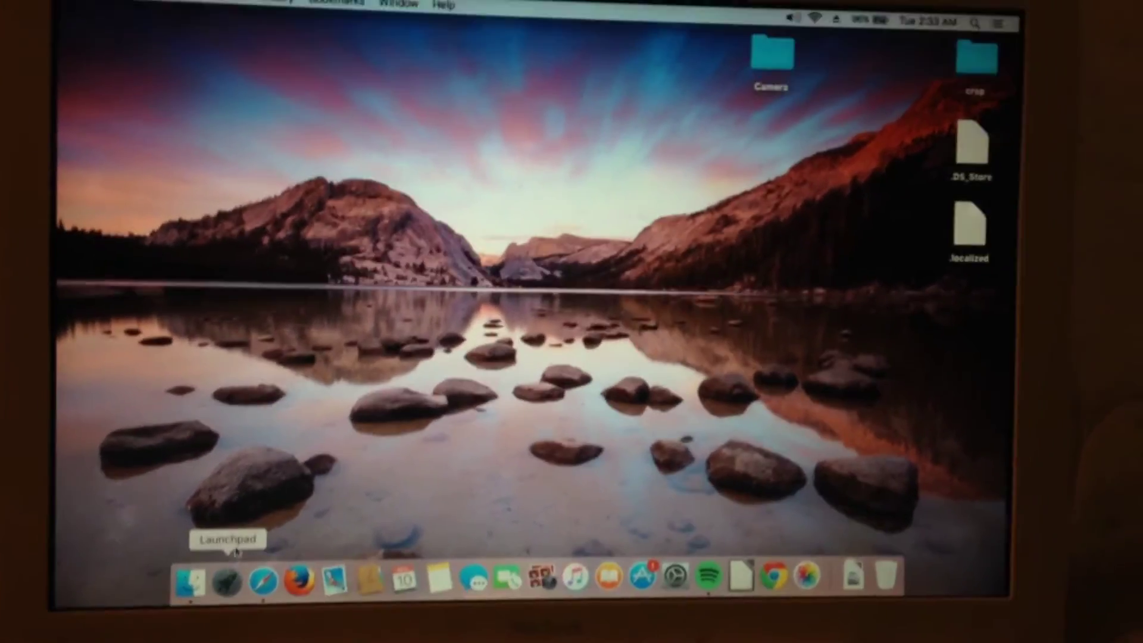
# Open Launchpad, view the Other folder's utilities like Terminal and Disk Utility, then close back to the desktop
pyautogui.click(228, 581)
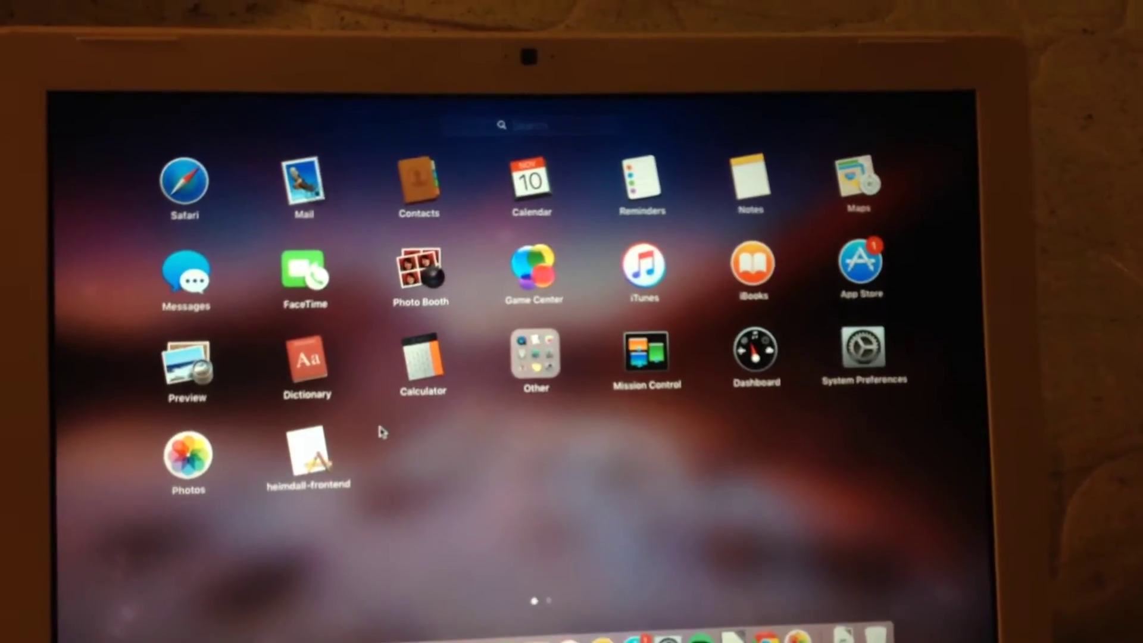
pyautogui.click(528, 387)
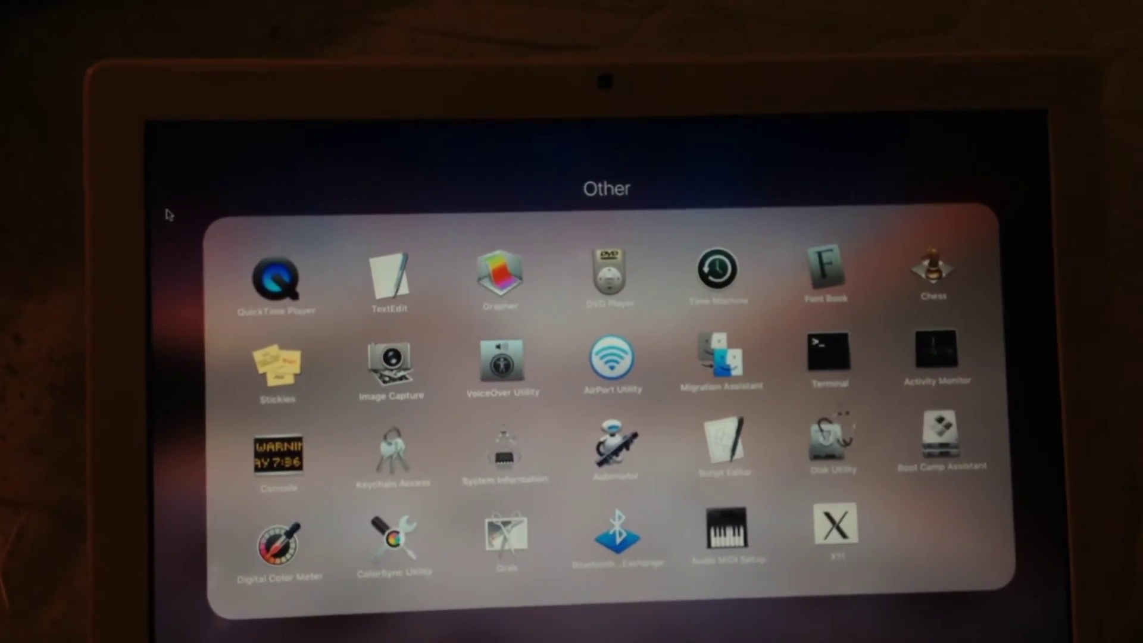
pyautogui.click(168, 214)
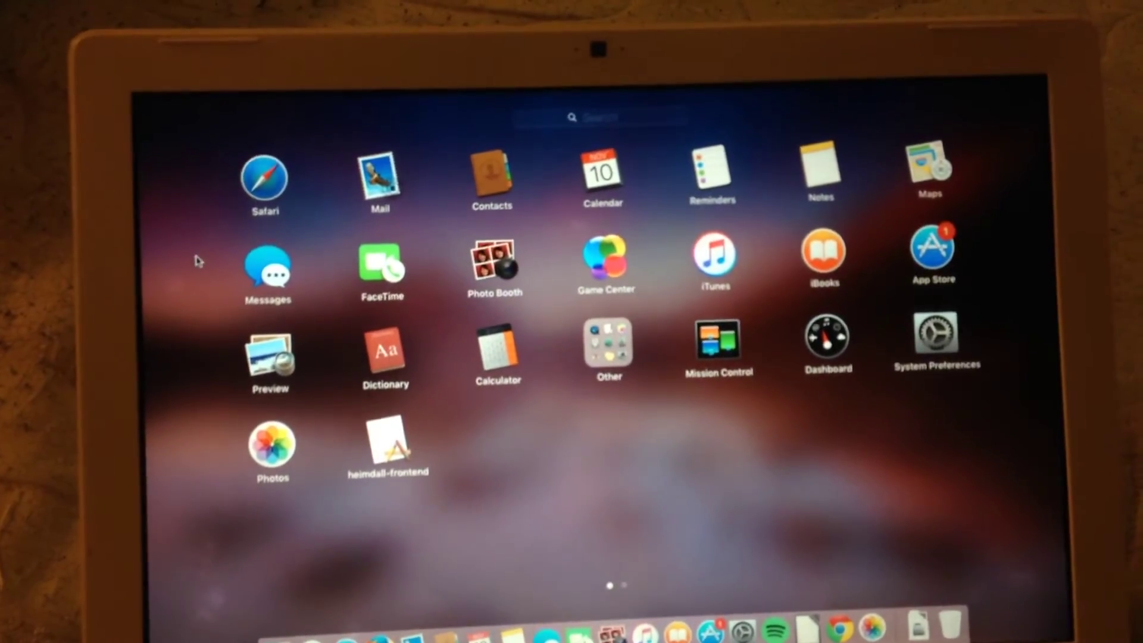
pyautogui.click(198, 261)
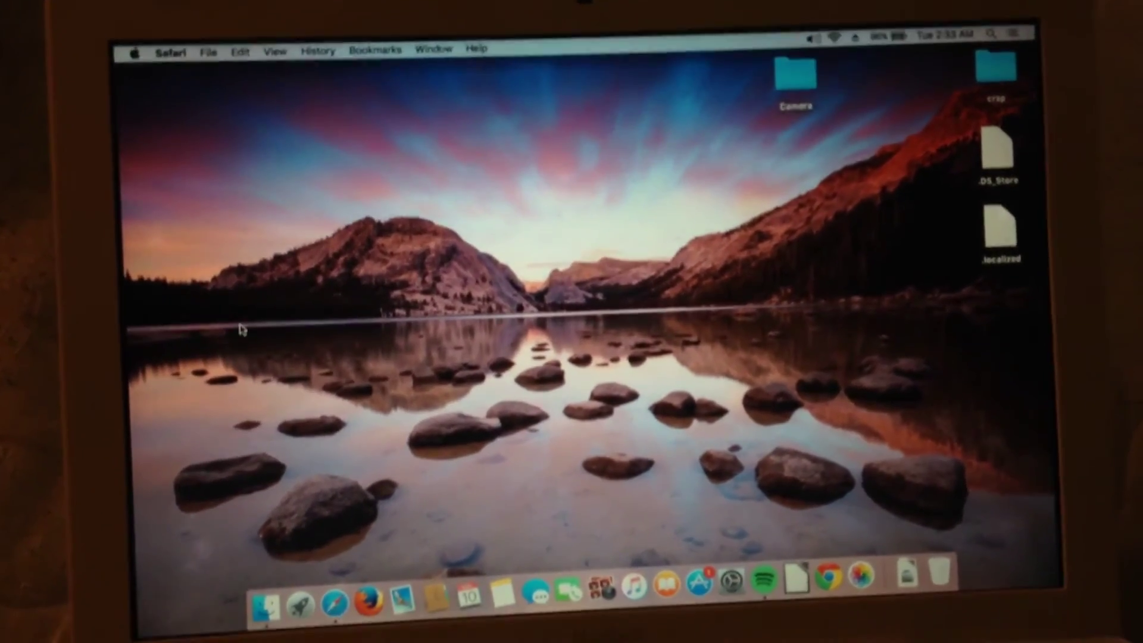